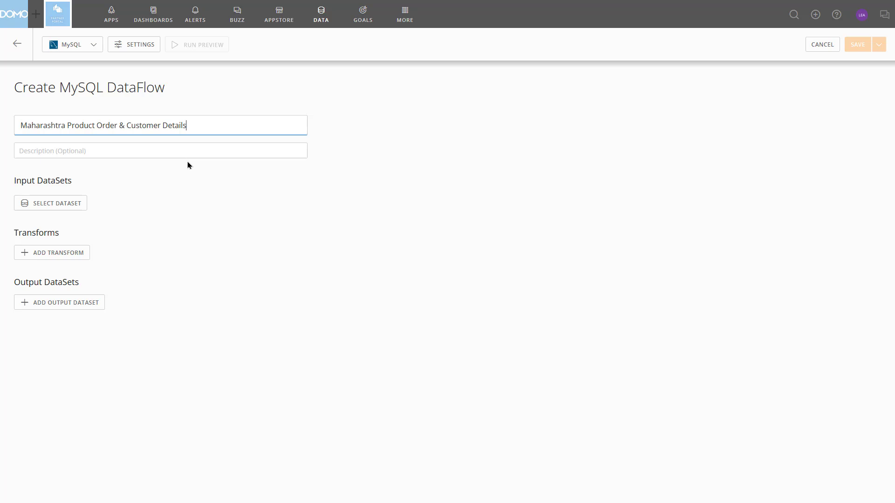
Add the Orders | Order Details and Orders | Customer Order datasets as inputs to the DataFlow
{"action": "left_click", "coordinate": [67, 210]}
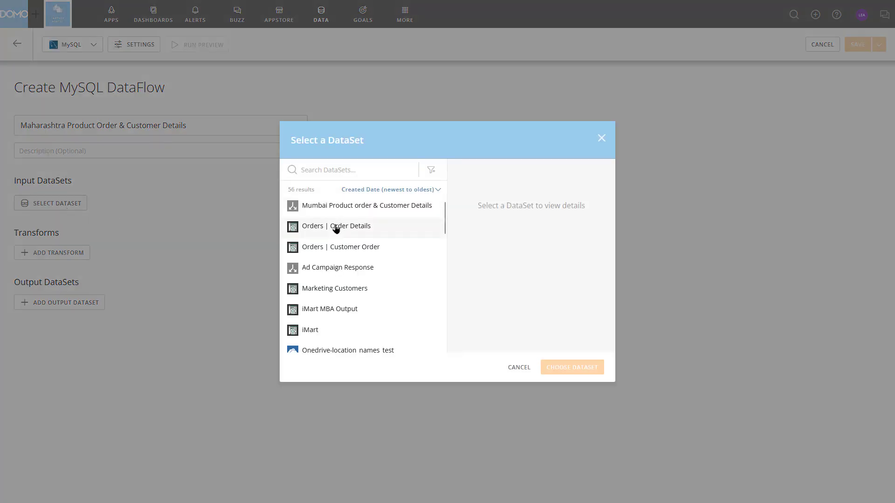
{"action": "left_click", "coordinate": [335, 228]}
{"action": "left_click", "coordinate": [573, 369]}
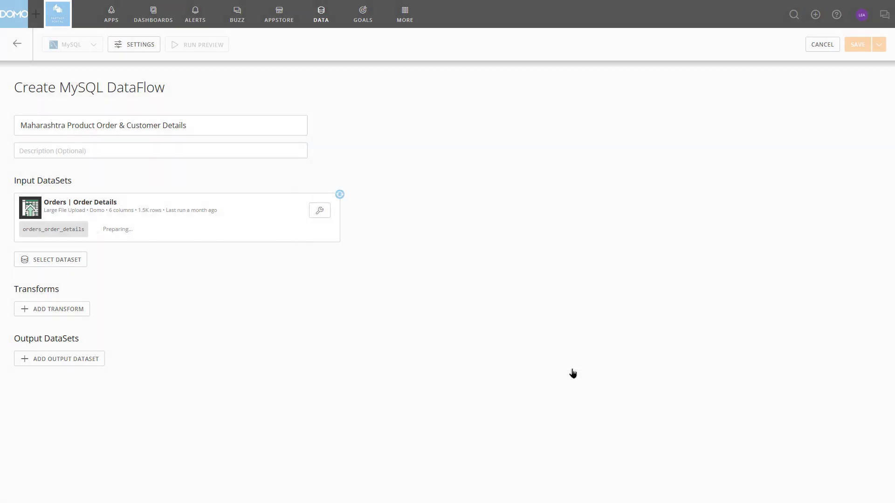
{"action": "left_click", "coordinate": [69, 262]}
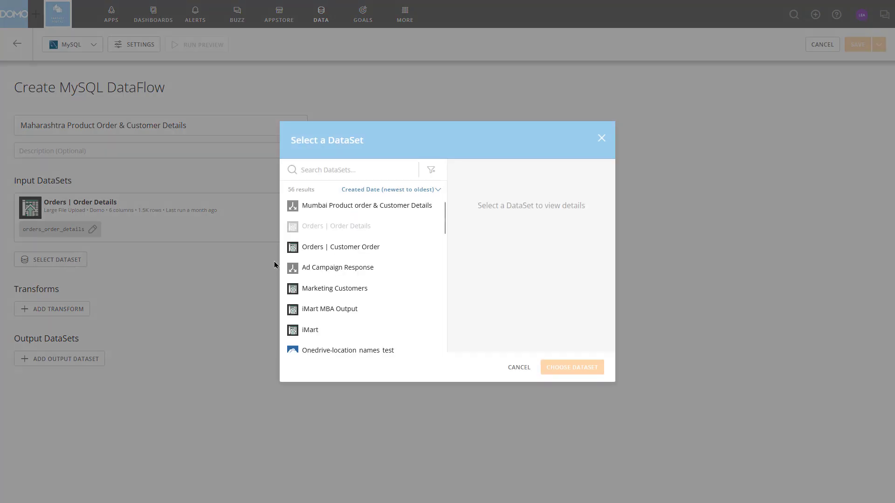
{"action": "left_click", "coordinate": [308, 253]}
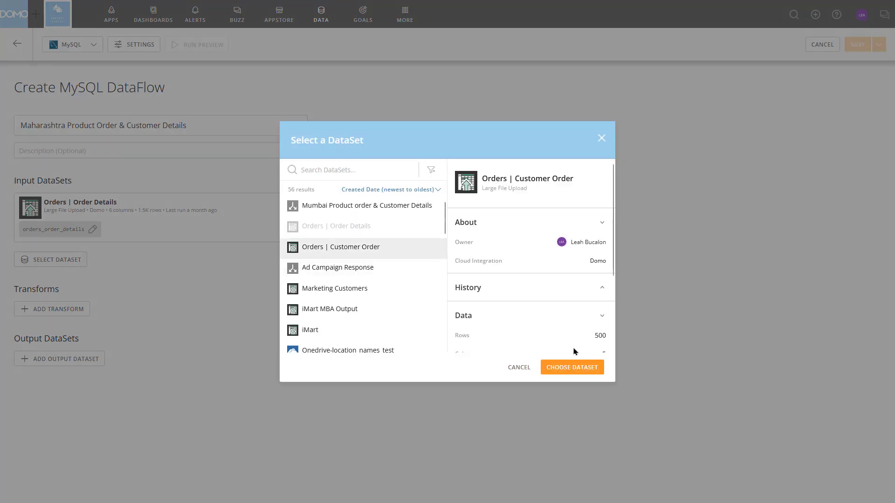
{"action": "left_click", "coordinate": [576, 368]}
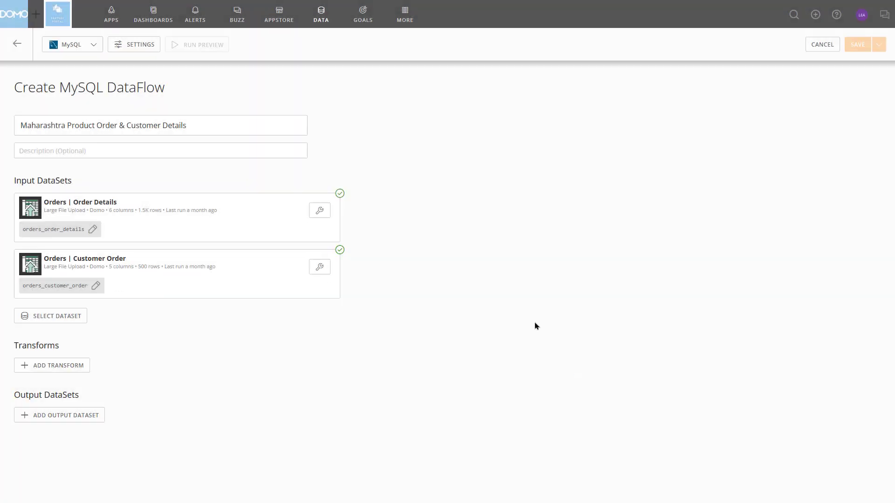
Remove the quantity and profit columns from the Orders | Order Details input, preview its data and apply the selection
{"action": "left_click", "coordinate": [321, 212]}
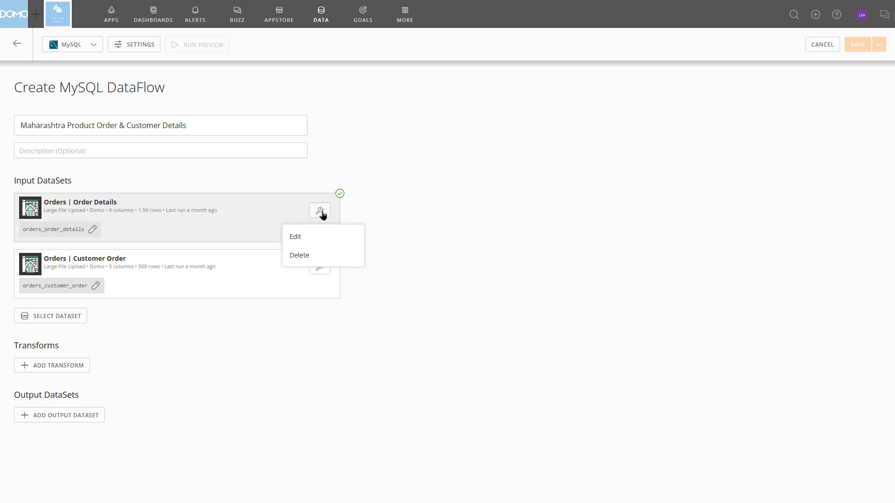
{"action": "left_click", "coordinate": [309, 236]}
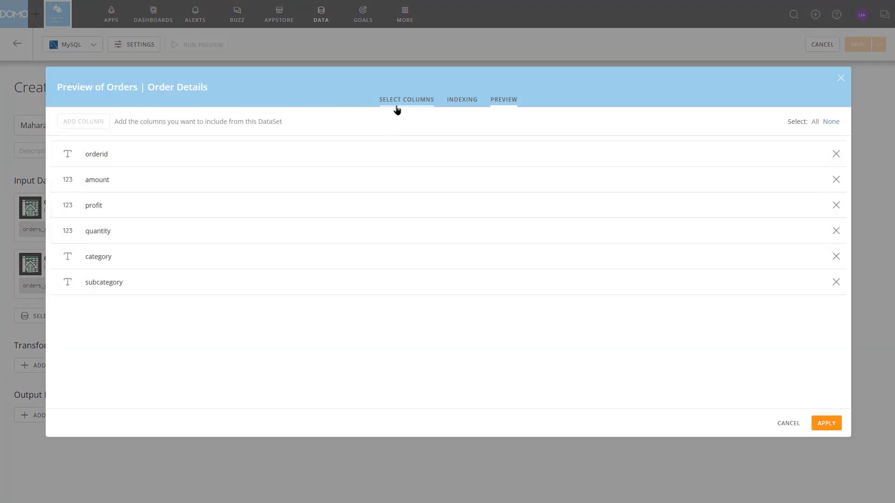
{"action": "left_click", "coordinate": [451, 104]}
{"action": "left_click", "coordinate": [425, 105]}
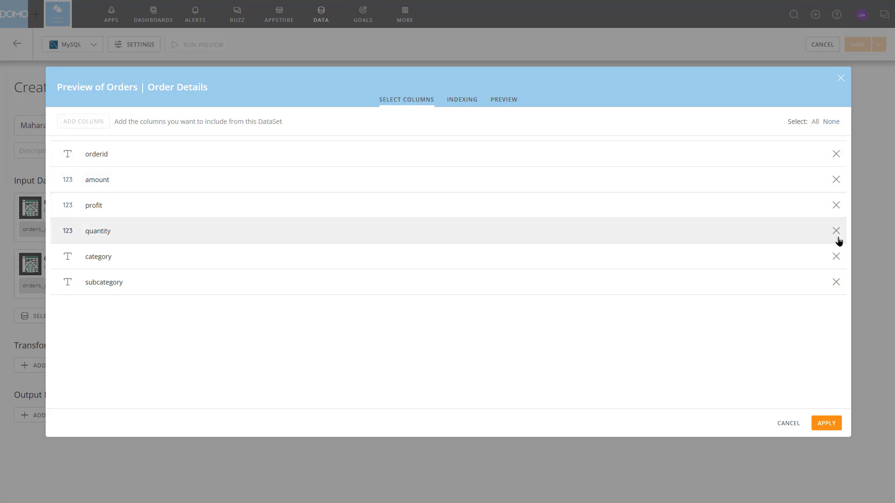
{"action": "left_click", "coordinate": [836, 231]}
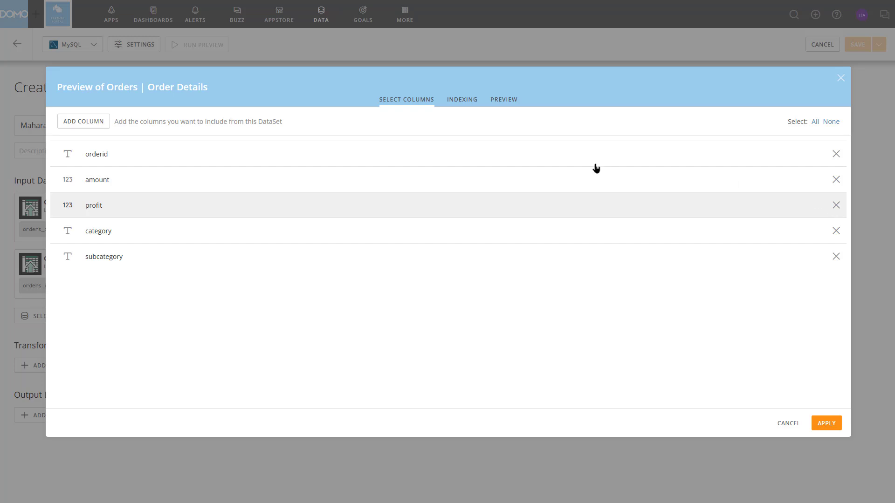
{"action": "left_click", "coordinate": [95, 125]}
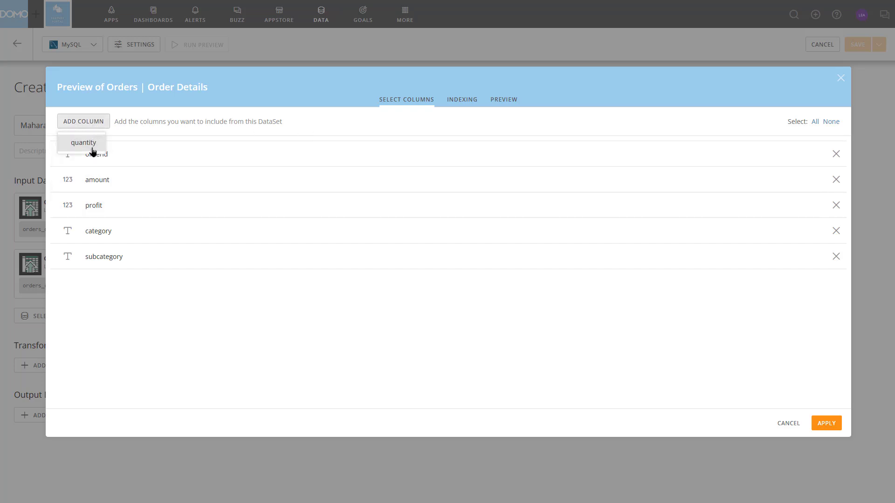
{"action": "left_click", "coordinate": [257, 133]}
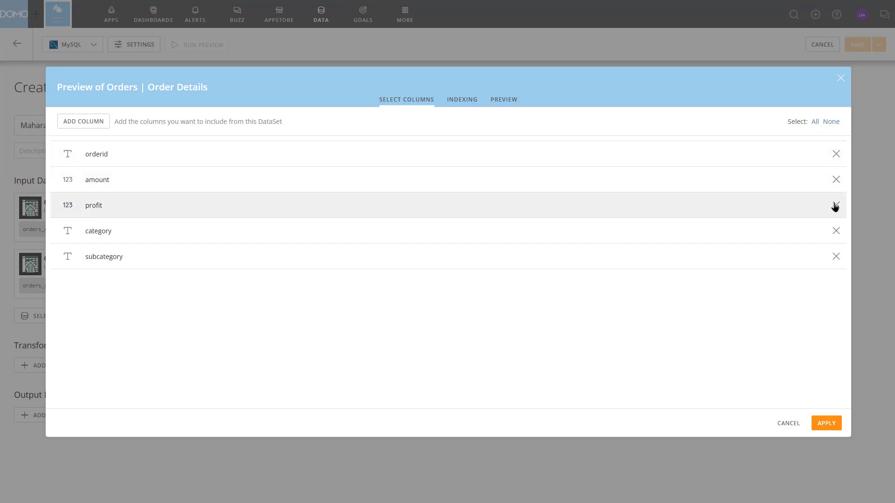
{"action": "left_click", "coordinate": [836, 205]}
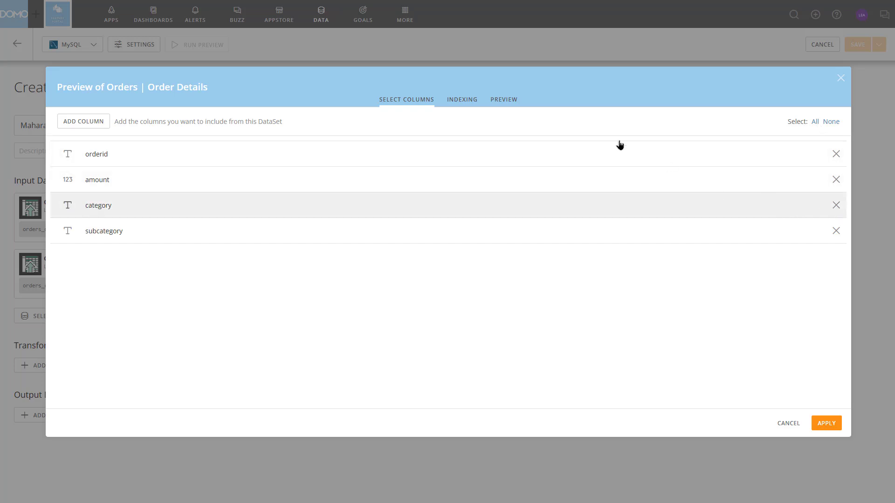
{"action": "left_click", "coordinate": [506, 103]}
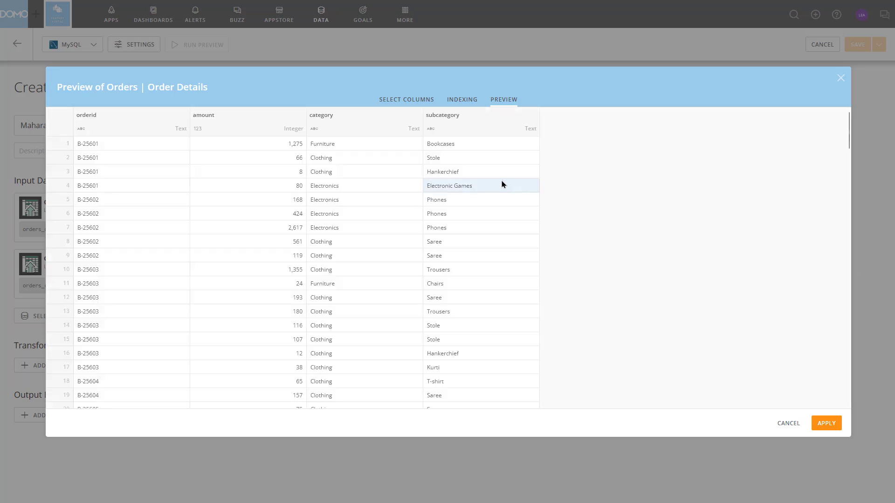
{"action": "left_click", "coordinate": [822, 425]}
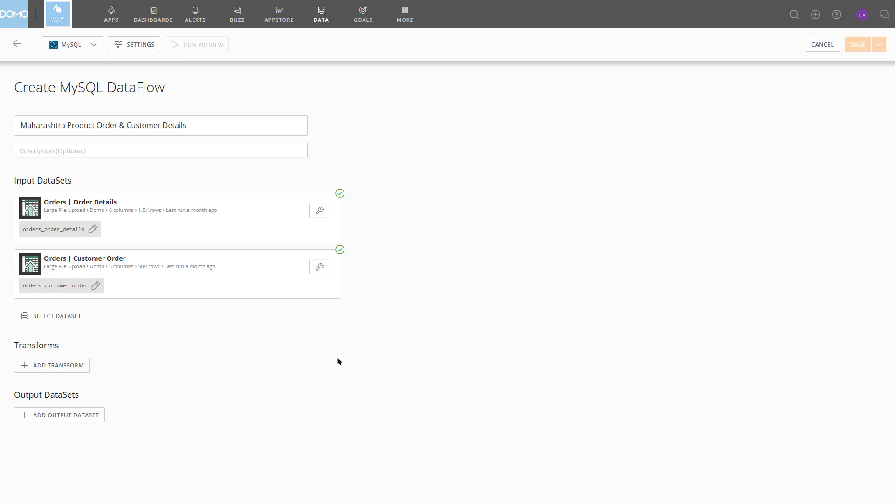
Add a Table transform and name it join_by_order_id
{"action": "left_click", "coordinate": [61, 367]}
{"action": "left_click", "coordinate": [65, 369]}
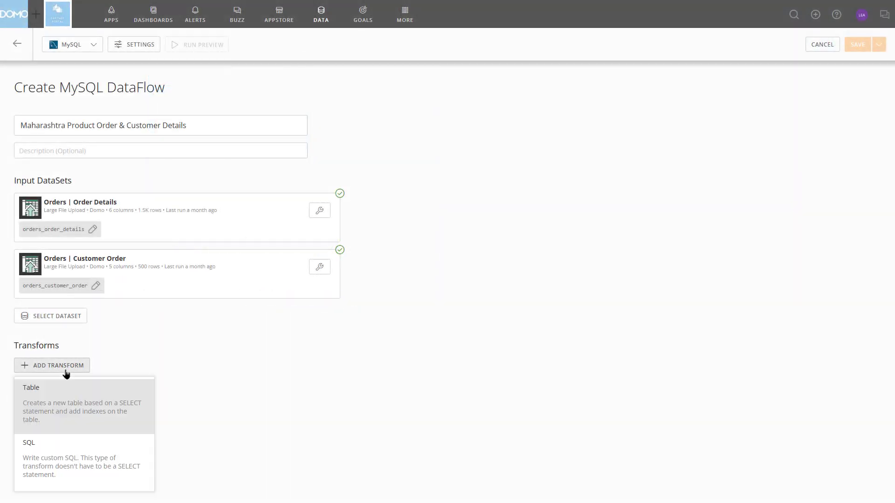
{"action": "left_click", "coordinate": [66, 404]}
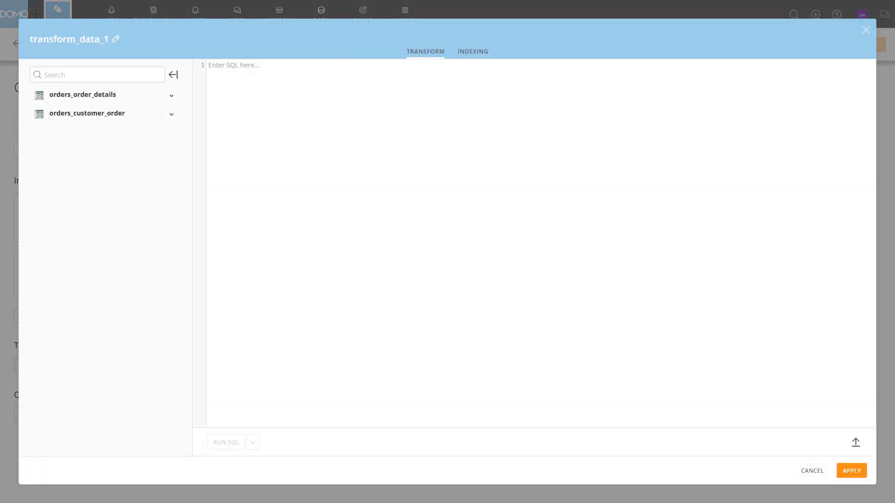
{"action": "left_click", "coordinate": [43, 43]}
{"action": "type", "text": "joi"}
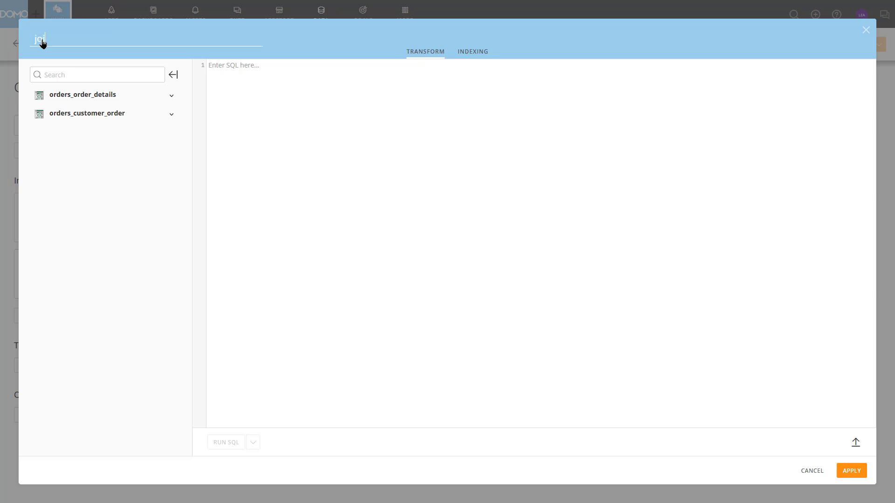
{"action": "type", "text": "n by_order"}
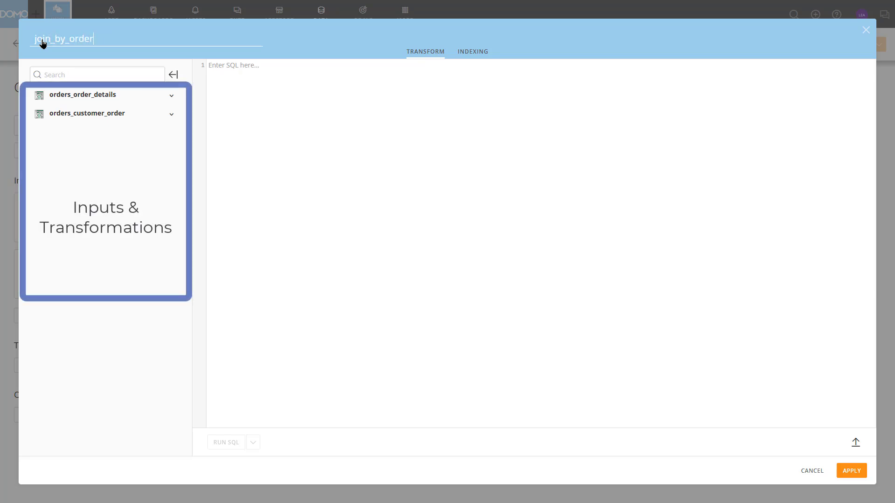
{"action": "type", "text": "_id"}
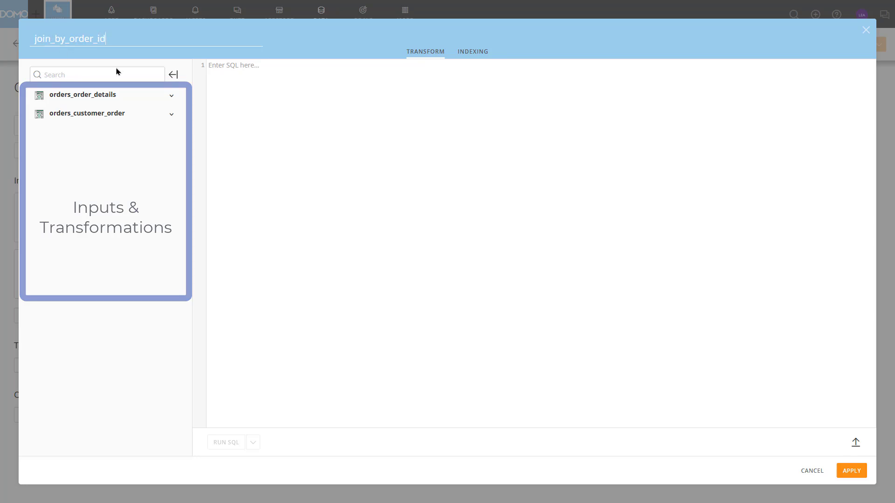
Expand both input tables' columns and write SQL selecting C.*, O.`orderid` AS `Details-orderid` and O.`amount` from `orders_order_details` O
{"action": "left_click", "coordinate": [175, 100]}
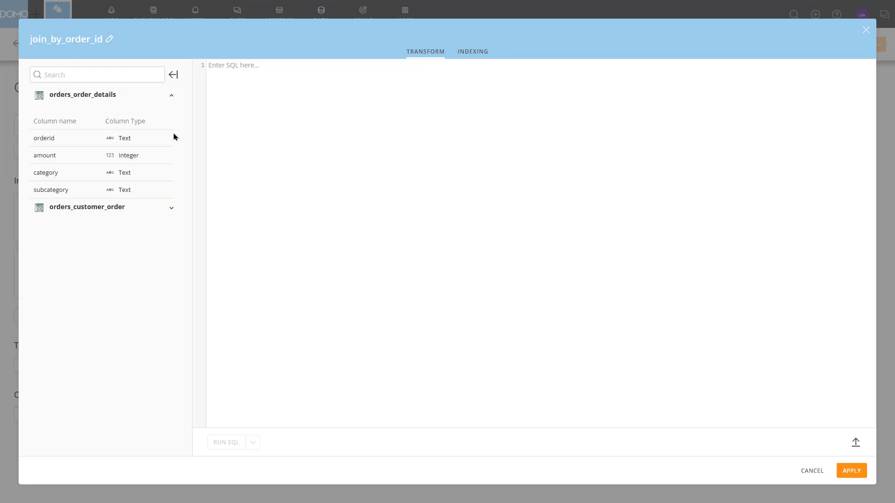
{"action": "left_click", "coordinate": [174, 207]}
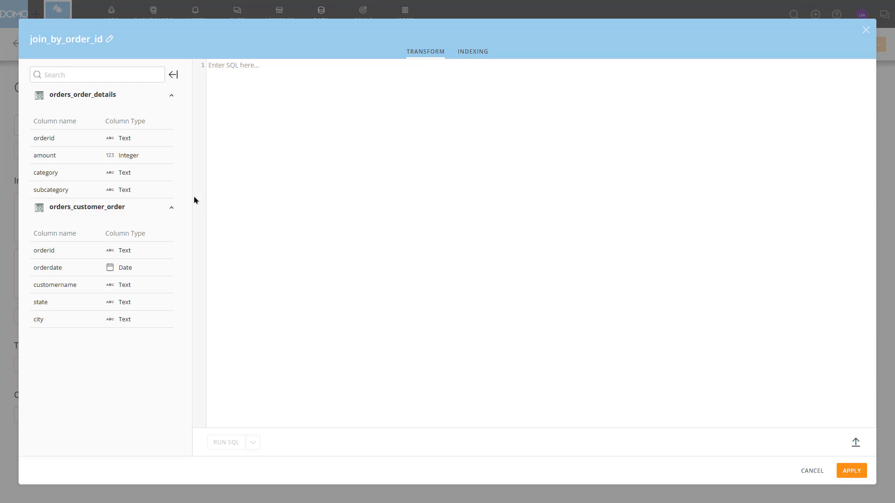
{"action": "left_click", "coordinate": [274, 227]}
{"action": "type", "text": "SELECT C.*,"}
{"action": "key", "text": "Return"}
{"action": "type", "text": "O.`orderid` AS "}
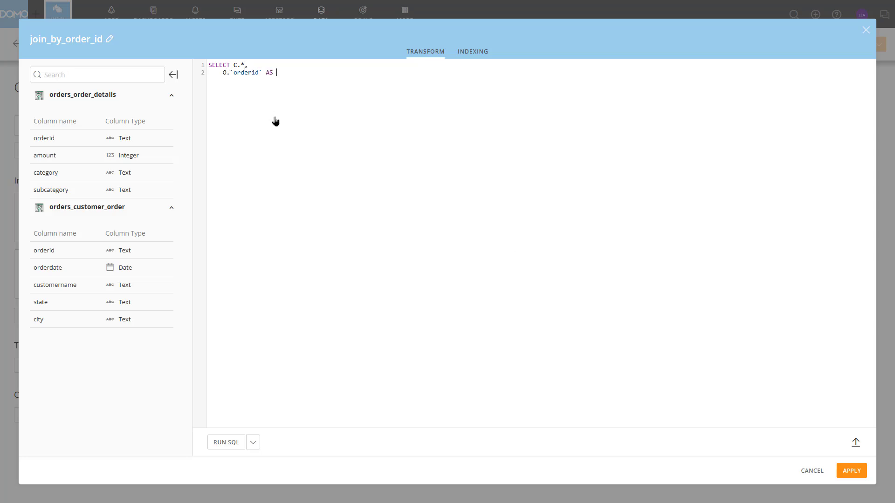
{"action": "type", "text": "`Details-orderid`,"}
{"action": "key", "text": "Return"}
{"action": "type", "text": "O.`amount`"}
{"action": "key", "text": "Return"}
{"action": "key", "text": "Return"}
{"action": "type", "text": "FROM `orders_order_details` O"}
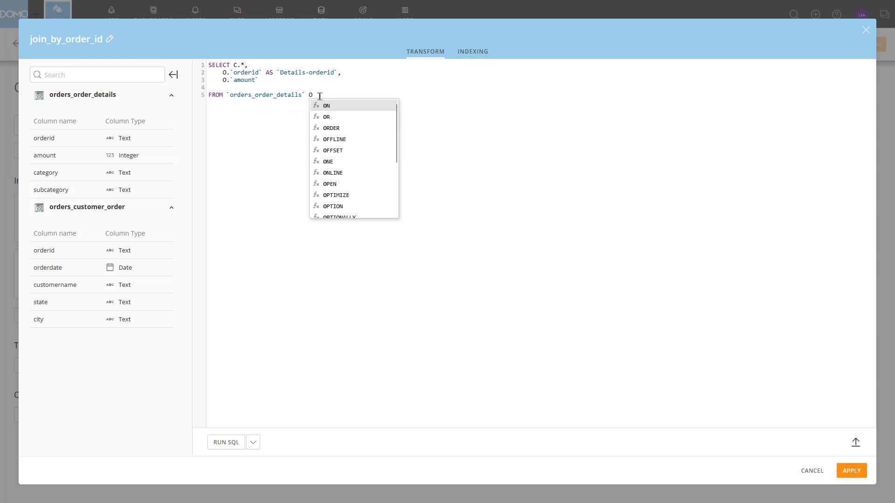
Extend the query with a LEFT JOIN to `orders_customer_order` C on O.`orderid`=C.`orderid`
{"action": "left_click", "coordinate": [320, 96]}
{"action": "key", "text": "Return"}
{"action": "type", "text": "LEFT JOIN `orders_customer_order`"}
{"action": "left_click", "coordinate": [323, 126]}
{"action": "type", "text": "C"}
{"action": "key", "text": "Return"}
{"action": "key", "text": "Return"}
{"action": "type", "text": "ON O.`orderid`"}
{"action": "left_click", "coordinate": [266, 128]}
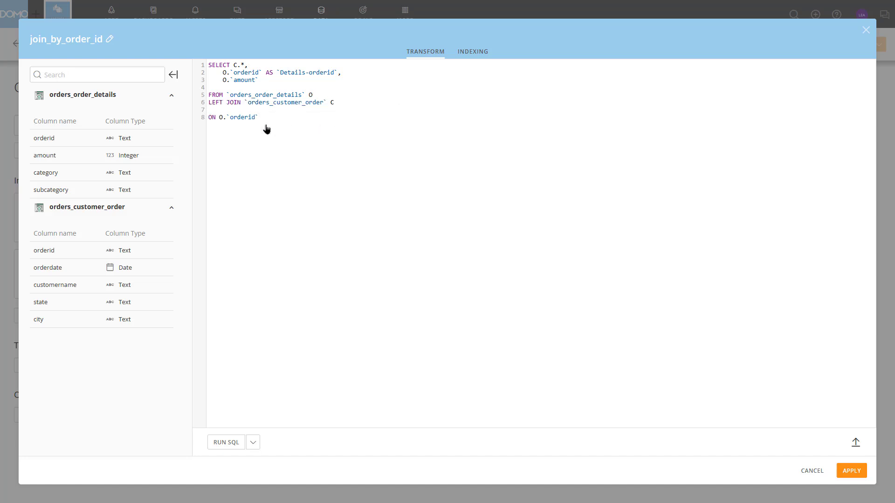
{"action": "type", "text": "=C.O"}
{"action": "left_click", "coordinate": [286, 127]}
Filter the query with WHERE C.state = 'Maharashtra' and run the SQL
{"action": "key", "text": "Return"}
{"action": "type", "text": "WHERE C.state = 'Maharashtra'"}
{"action": "left_click", "coordinate": [226, 442]}
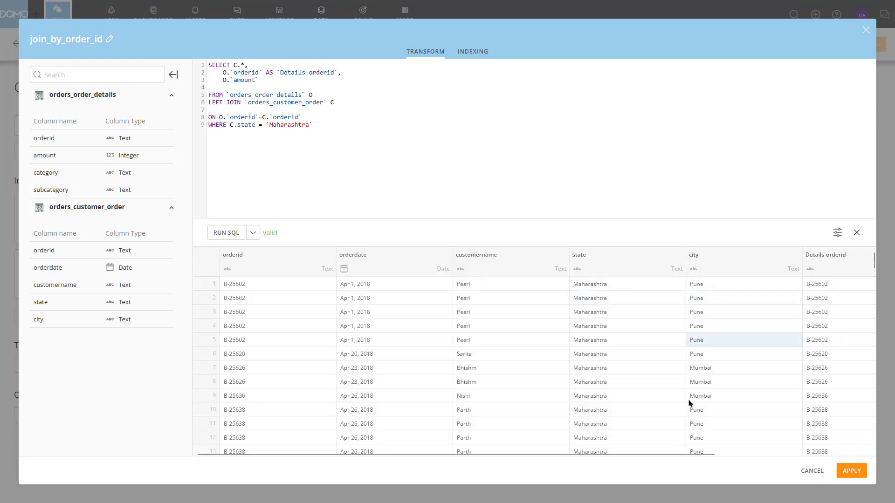
Review the query's result rows and columns and the SQL run options, and apply the transform
{"action": "left_click_drag", "start_coordinate": [659, 455], "coordinate": [819, 454]}
{"action": "left_click_drag", "start_coordinate": [743, 449], "coordinate": [823, 447]}
{"action": "scroll", "coordinate": [823, 446], "scroll_direction": "down", "scroll_amount": 10}
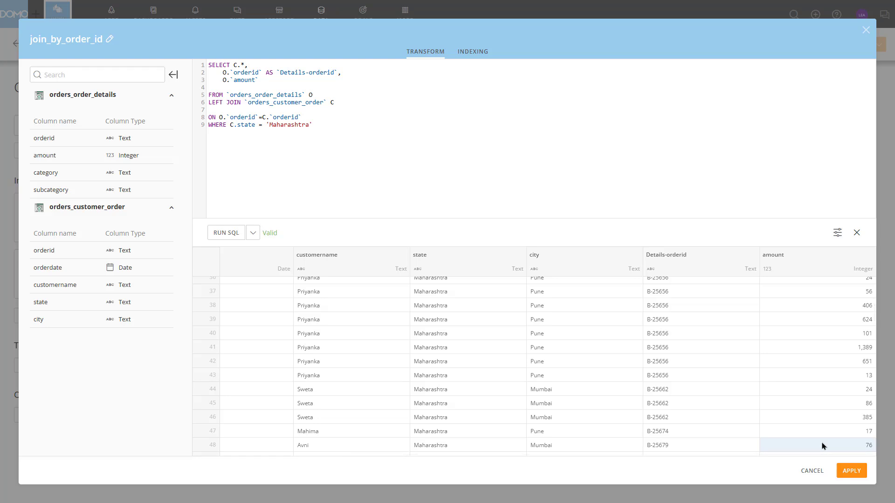
{"action": "left_click", "coordinate": [252, 234]}
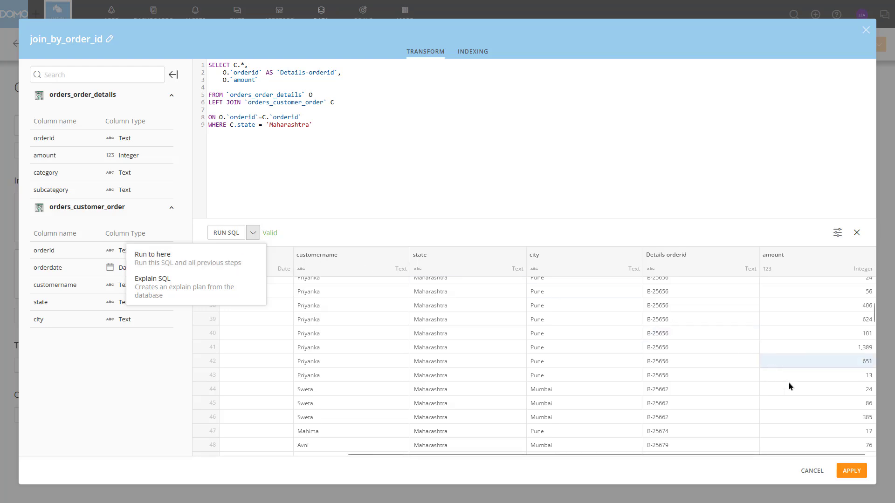
{"action": "left_click", "coordinate": [851, 471]}
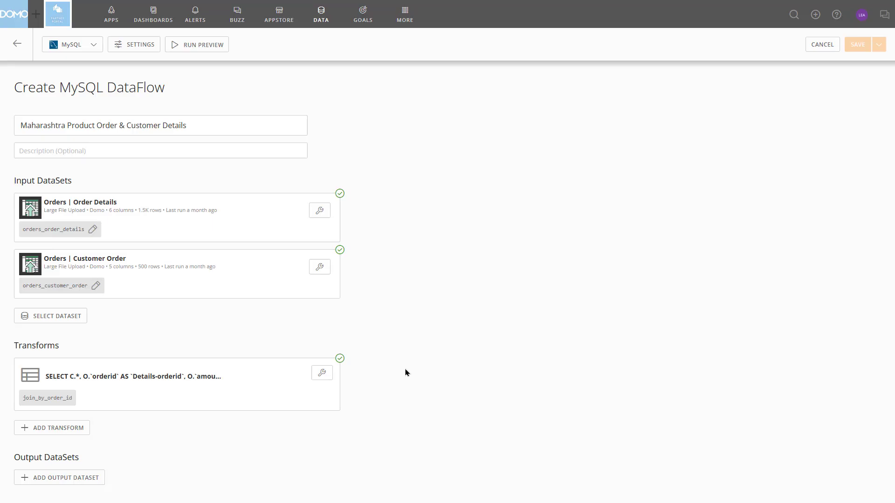
Add an output dataset with the query select * from `join_by_order_id`
{"action": "left_click", "coordinate": [62, 482]}
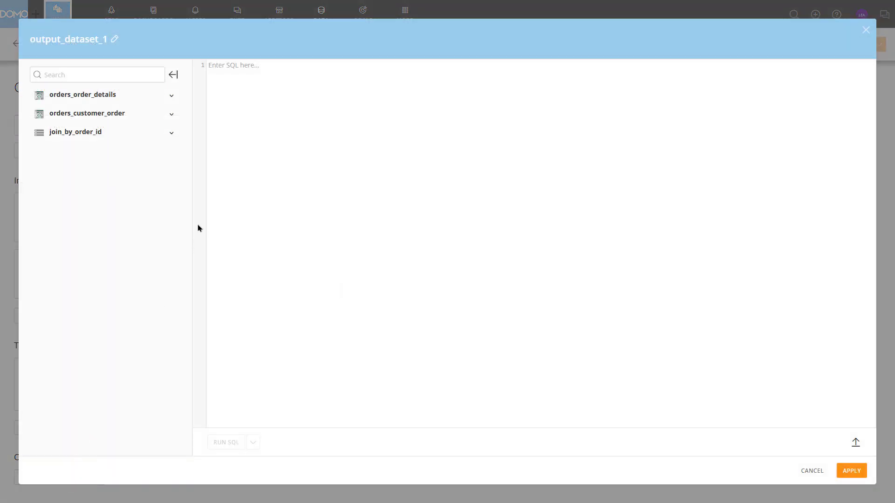
{"action": "left_click", "coordinate": [285, 160]}
{"action": "type", "text": "s"}
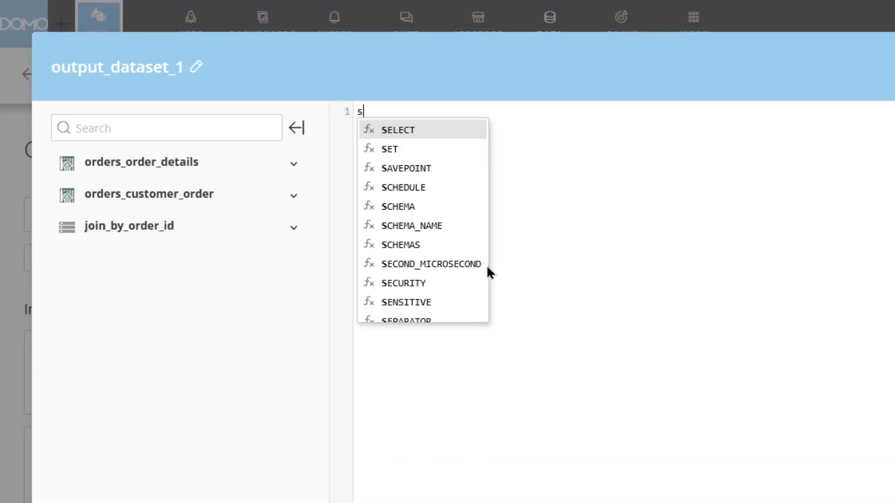
{"action": "type", "text": "elect"}
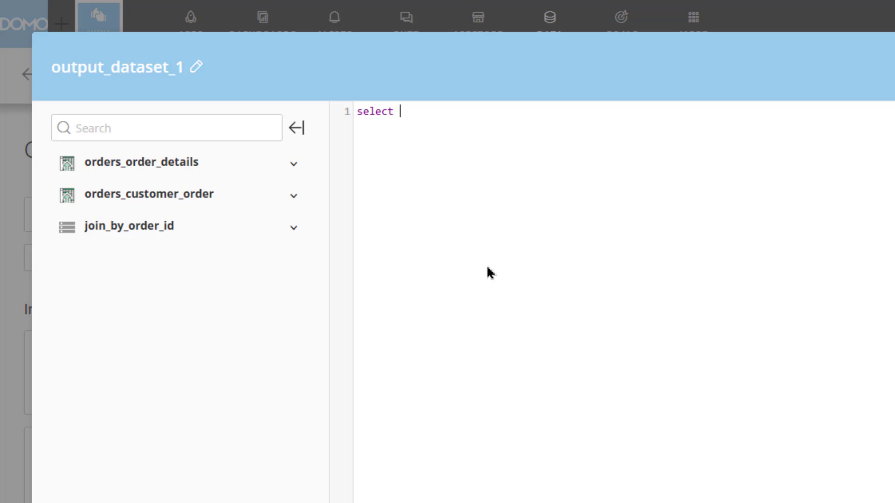
{"action": "type", "text": "* from `"}
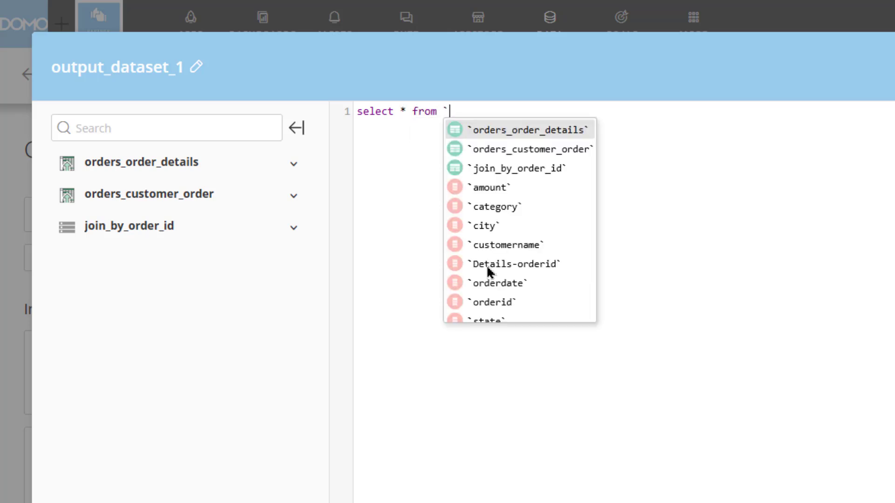
{"action": "type", "text": "join"}
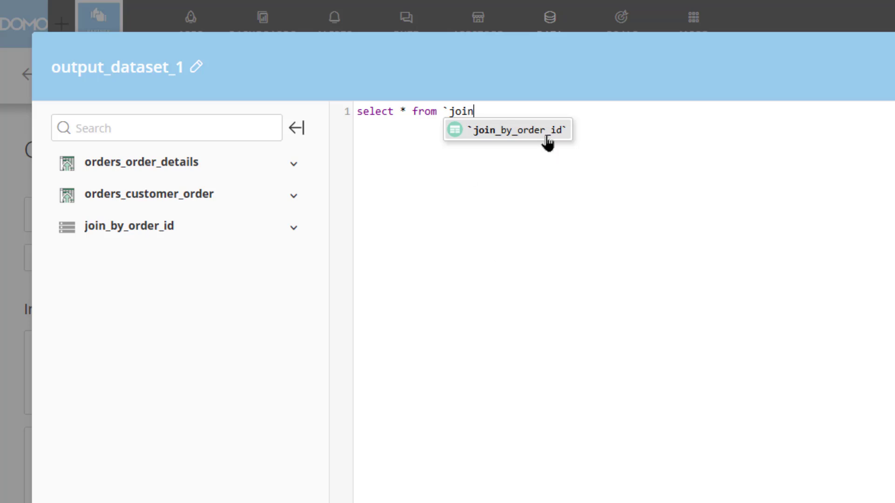
{"action": "left_click", "coordinate": [545, 134]}
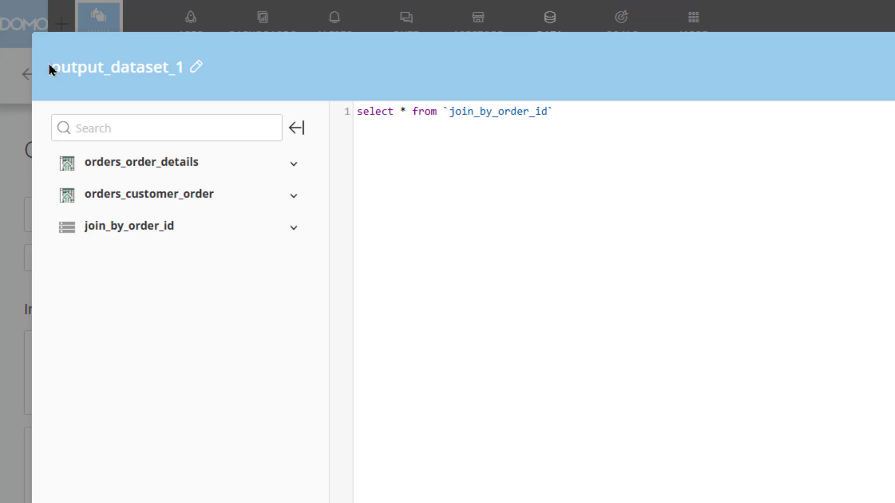
Name the output dataset Maharashtra Product Order & Customer Details, run its SQL and apply it
{"action": "left_click", "coordinate": [89, 78]}
{"action": "type", "text": "Maharashtra Product Order & Customer Details\""}
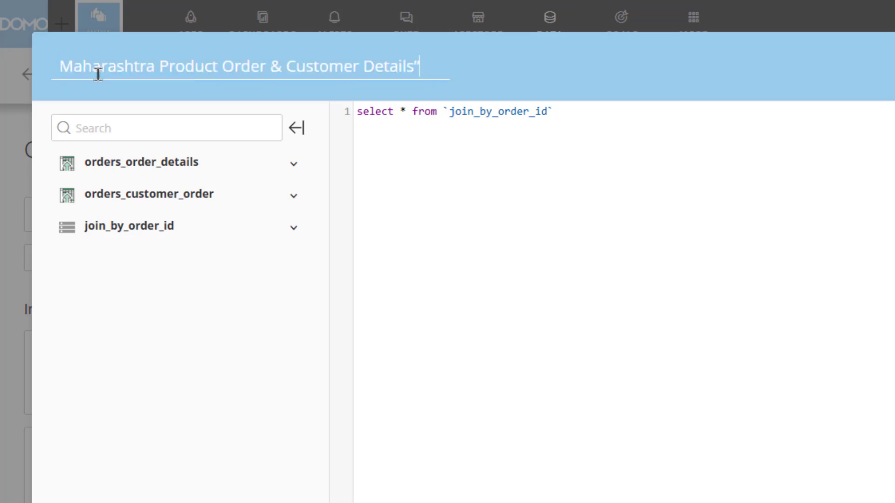
{"action": "key", "text": "BackSpace"}
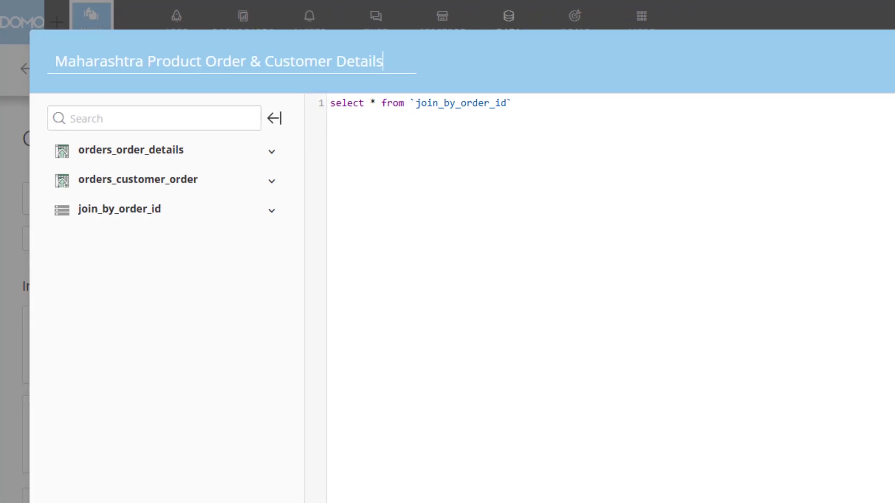
{"action": "left_click", "coordinate": [238, 445]}
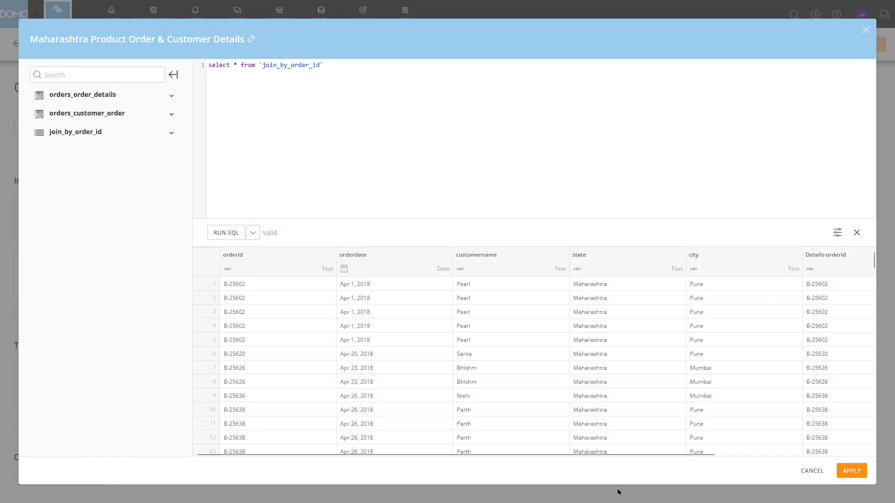
{"action": "left_click", "coordinate": [851, 471]}
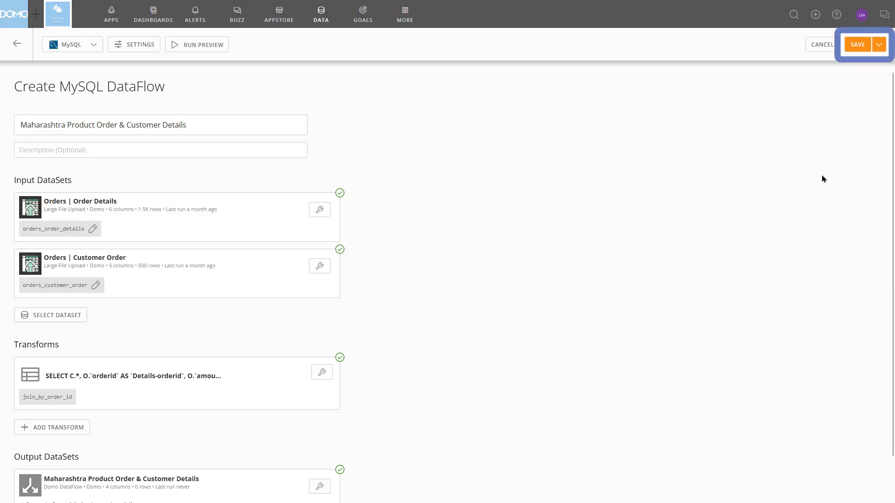
Save and run the DataFlow, and look through the data rows of its output dataset
{"action": "left_click", "coordinate": [879, 44]}
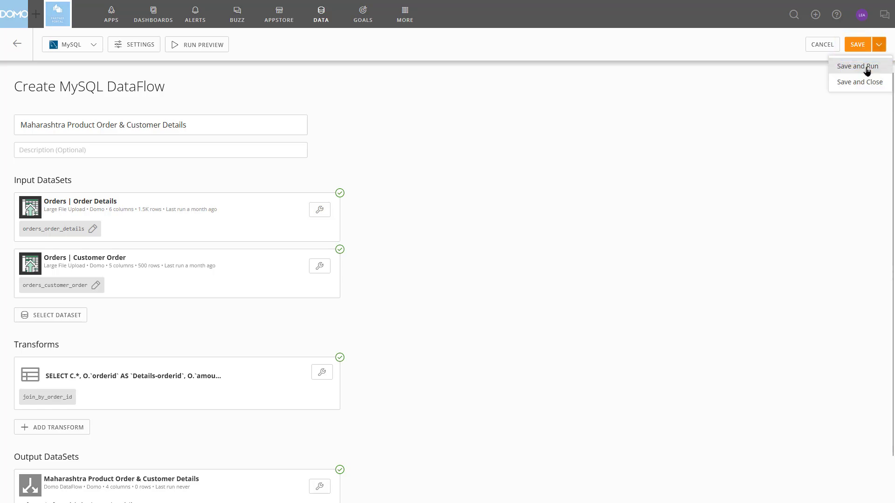
{"action": "left_click", "coordinate": [866, 70]}
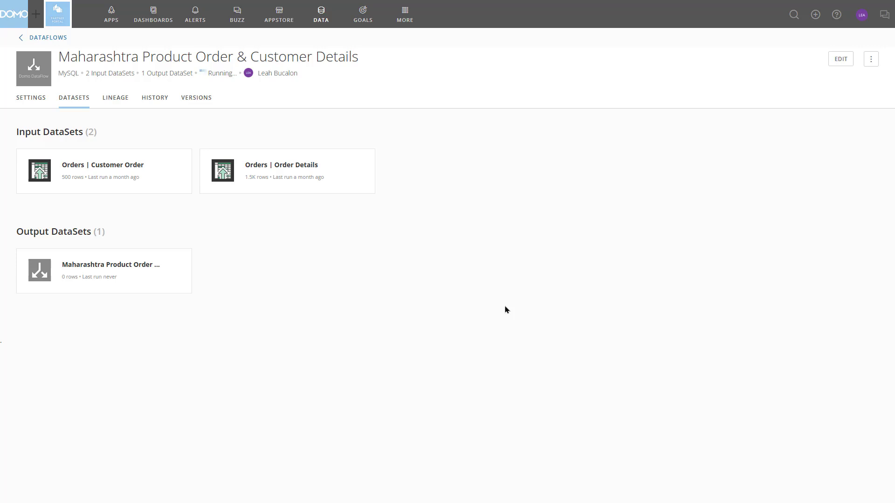
{"action": "left_click", "coordinate": [160, 280]}
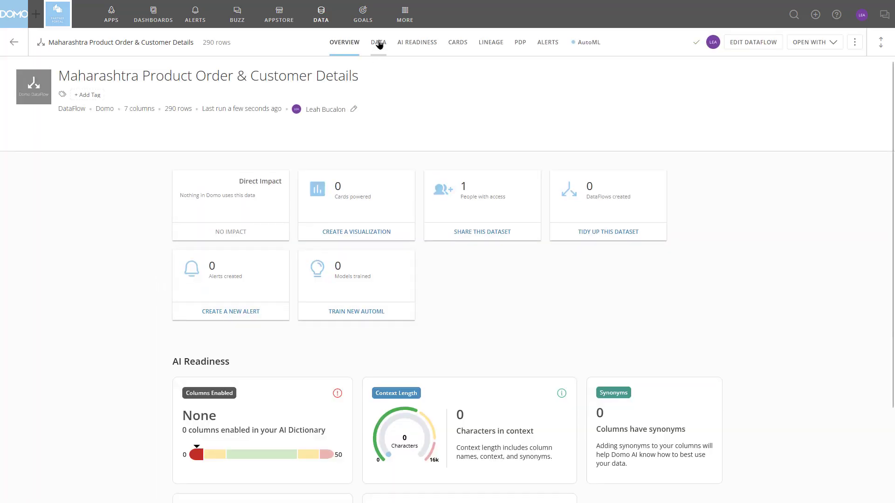
{"action": "left_click", "coordinate": [378, 43]}
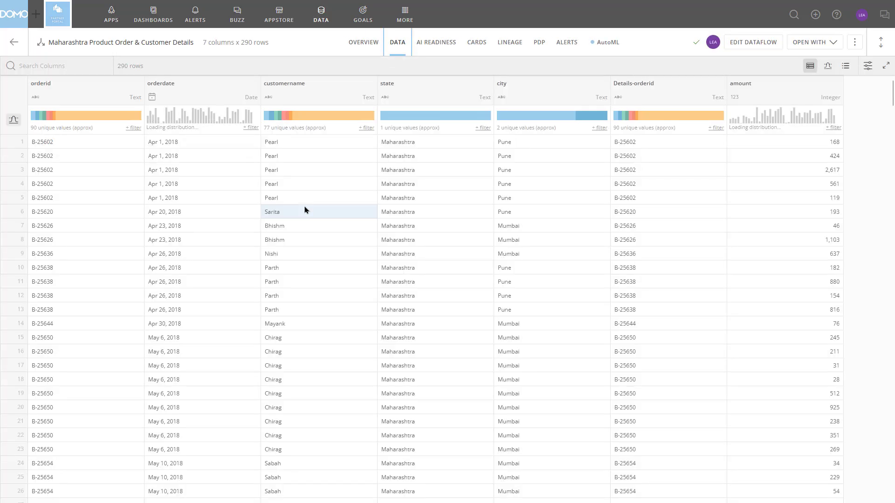
{"action": "scroll", "coordinate": [306, 209], "scroll_direction": "down", "scroll_amount": 10}
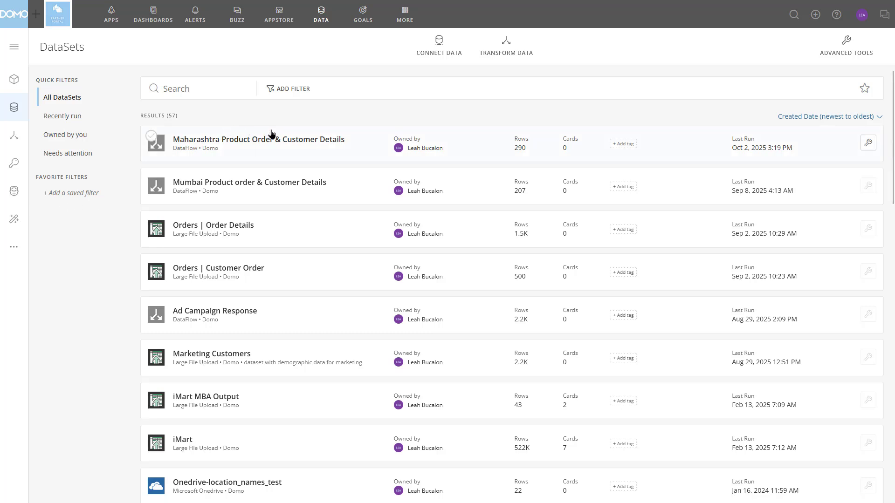
Open the Maharashtra Product Order & Customer Details dataset from the DataSets list in Views Explorer
{"action": "left_click", "coordinate": [330, 147]}
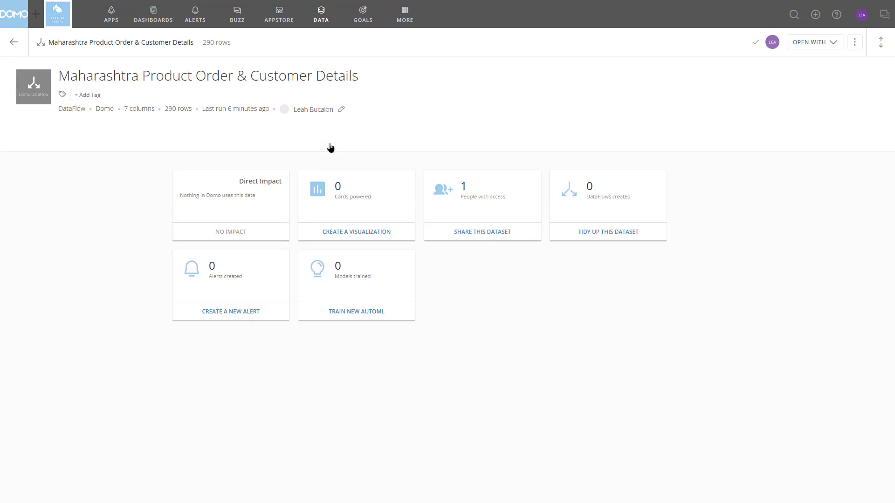
{"action": "left_click", "coordinate": [830, 46]}
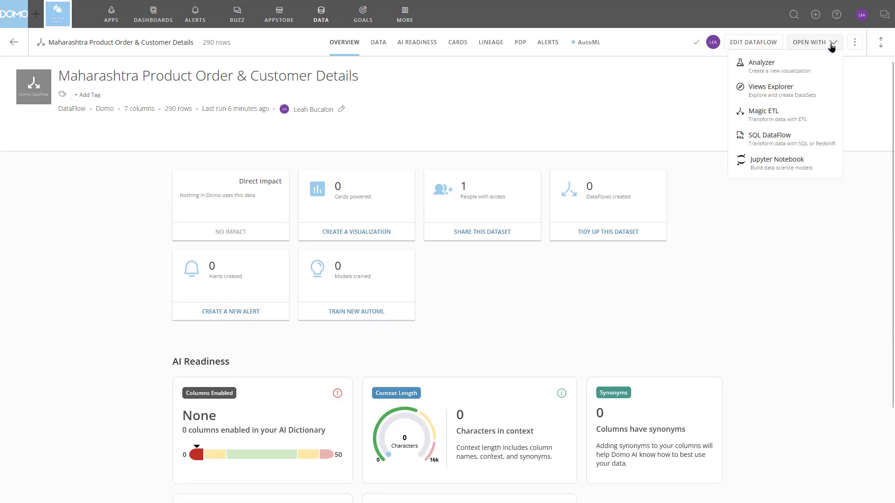
{"action": "left_click", "coordinate": [807, 95]}
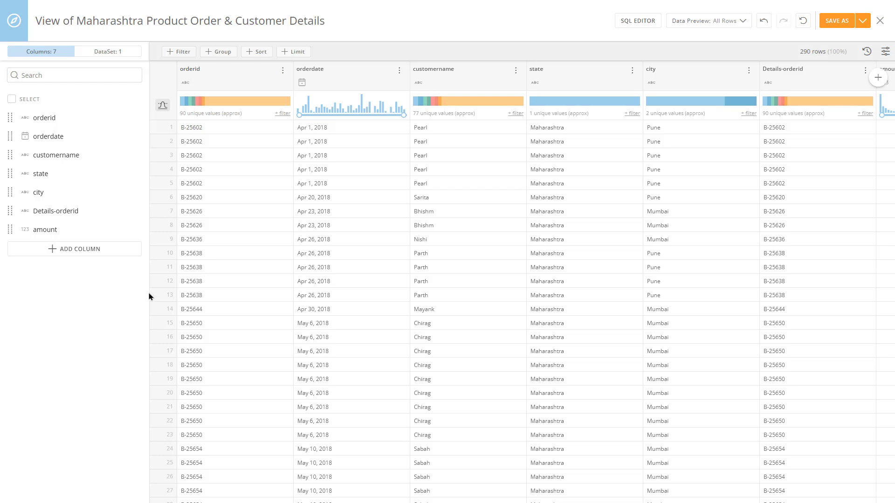
Group the view by customername and city, aggregating amount as a sum
{"action": "left_click", "coordinate": [218, 52]}
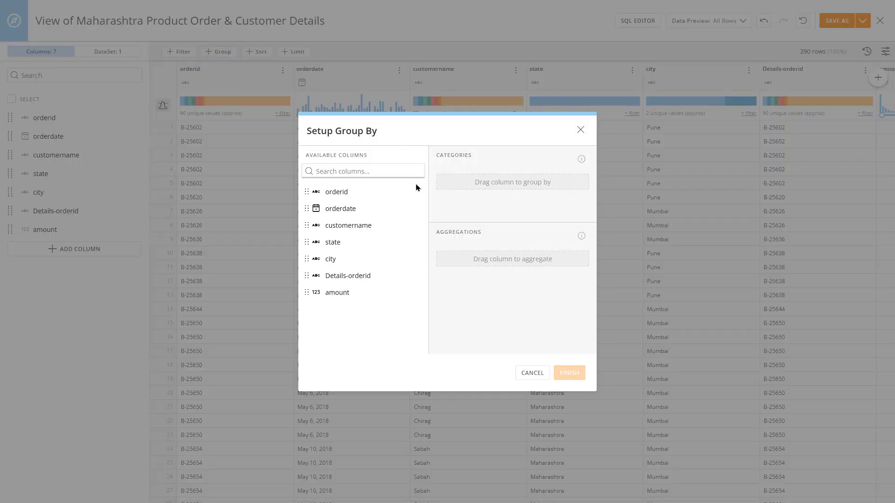
{"action": "left_click_drag", "start_coordinate": [363, 226], "coordinate": [469, 193]}
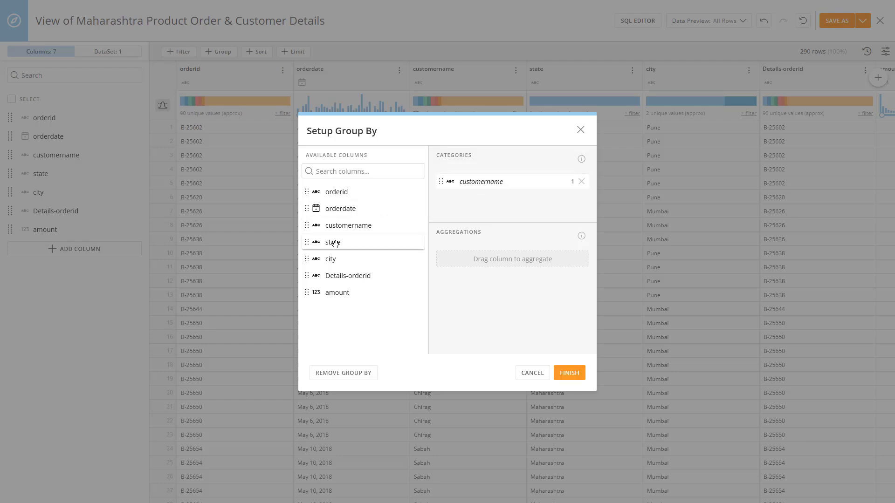
{"action": "left_click_drag", "start_coordinate": [341, 258], "coordinate": [461, 204]}
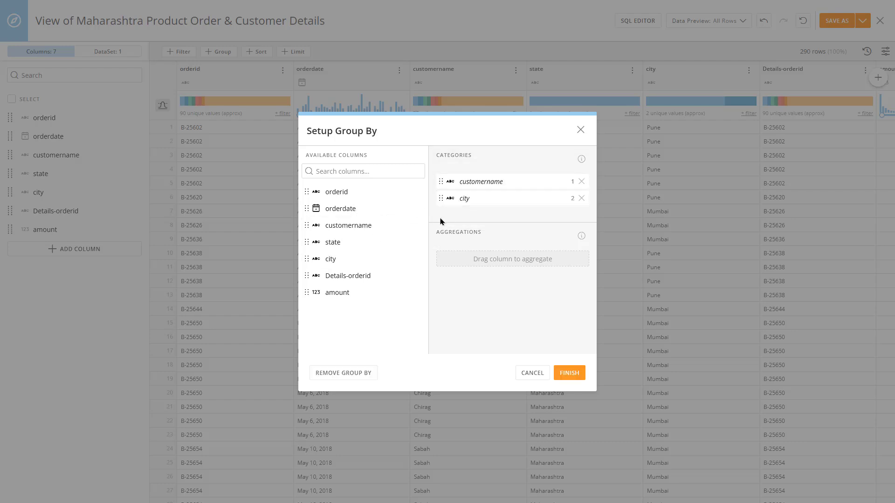
{"action": "left_click_drag", "start_coordinate": [340, 292], "coordinate": [472, 263]}
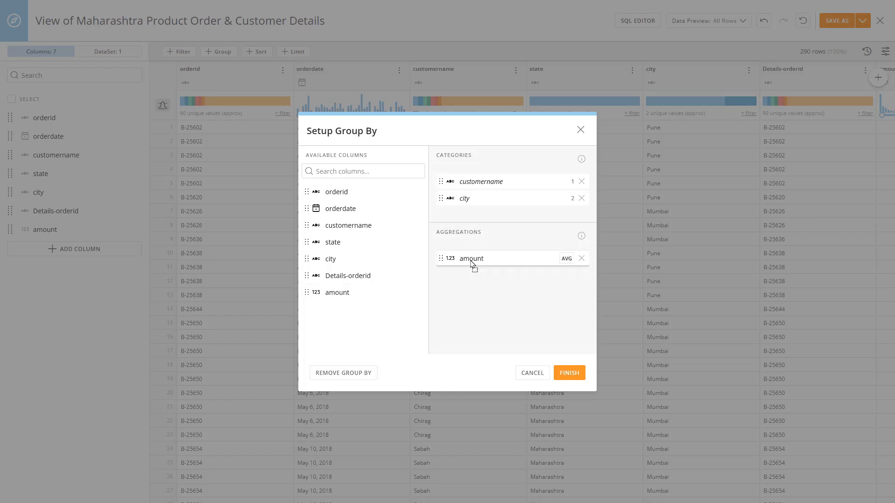
{"action": "left_click", "coordinate": [567, 259]}
{"action": "left_click", "coordinate": [600, 281]}
{"action": "left_click", "coordinate": [567, 373]}
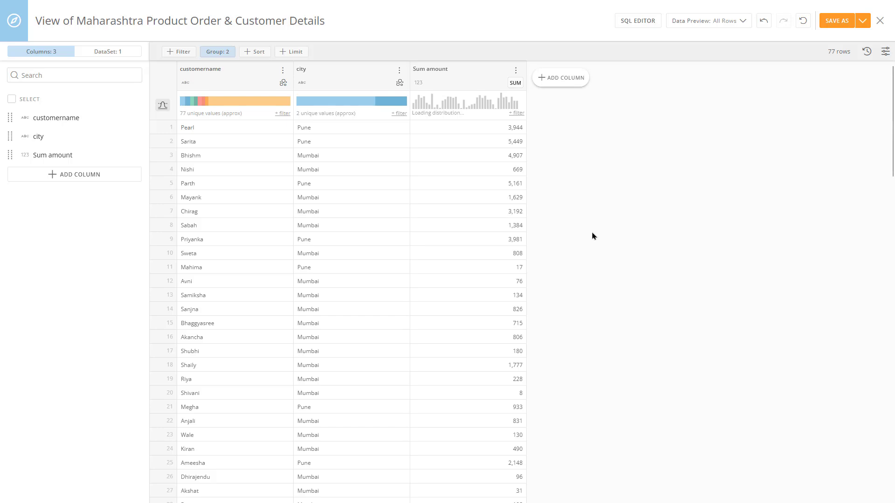
Filter the grouped view on city to include only Mumbai
{"action": "left_click", "coordinate": [182, 51]}
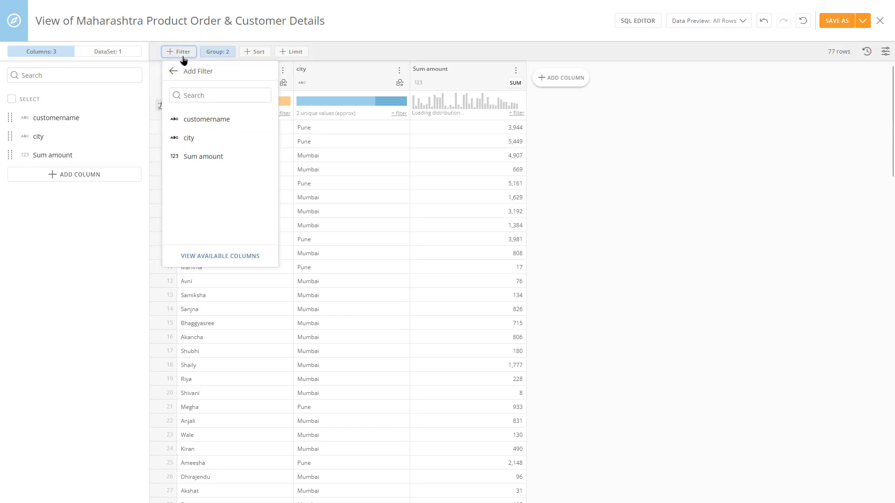
{"action": "left_click", "coordinate": [191, 146]}
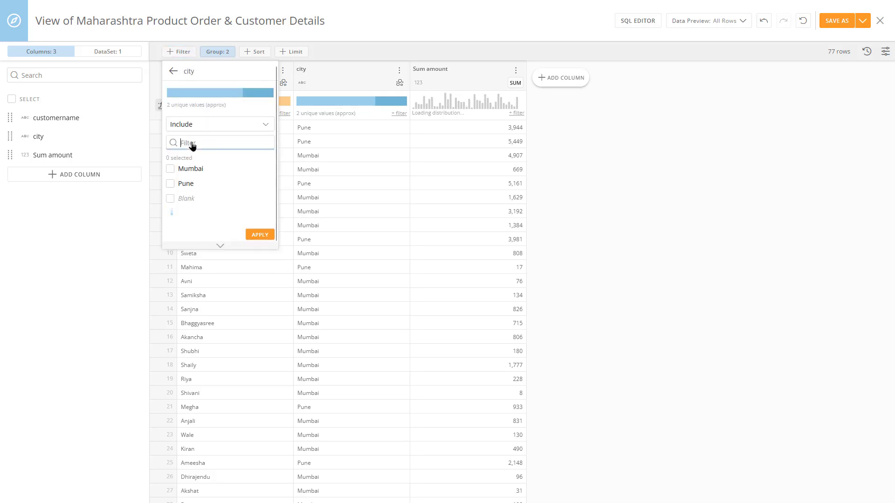
{"action": "left_click", "coordinate": [191, 169]}
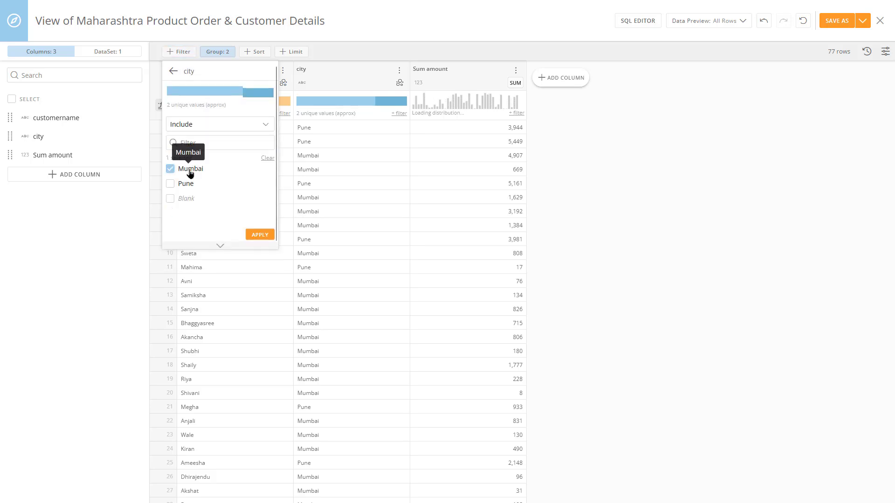
{"action": "left_click", "coordinate": [259, 234]}
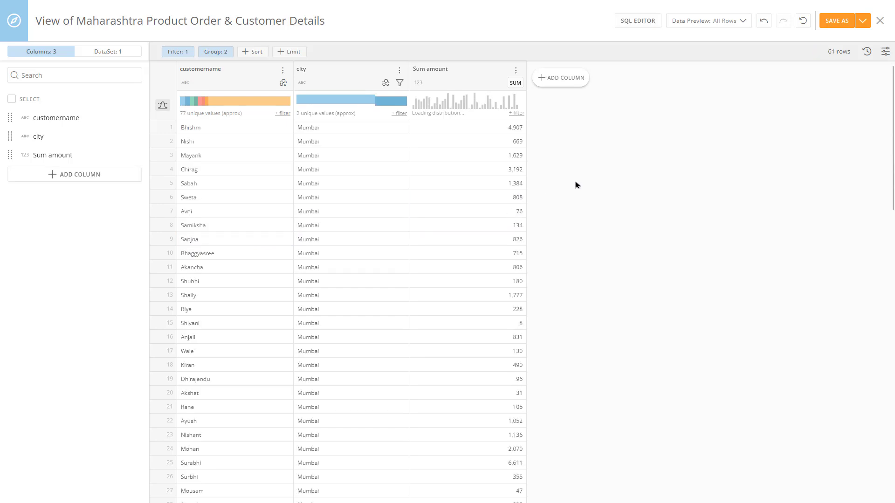
Sort the view by Sum amount from high to low
{"action": "left_click", "coordinate": [259, 54]}
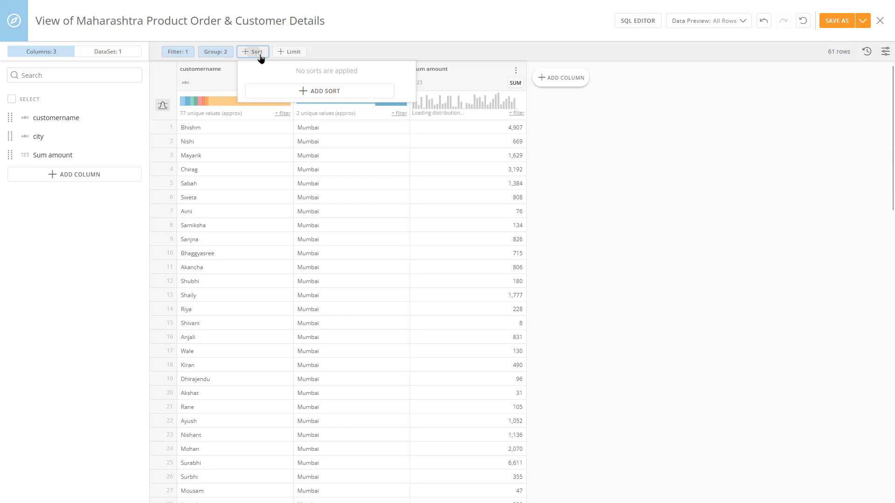
{"action": "left_click", "coordinate": [272, 93]}
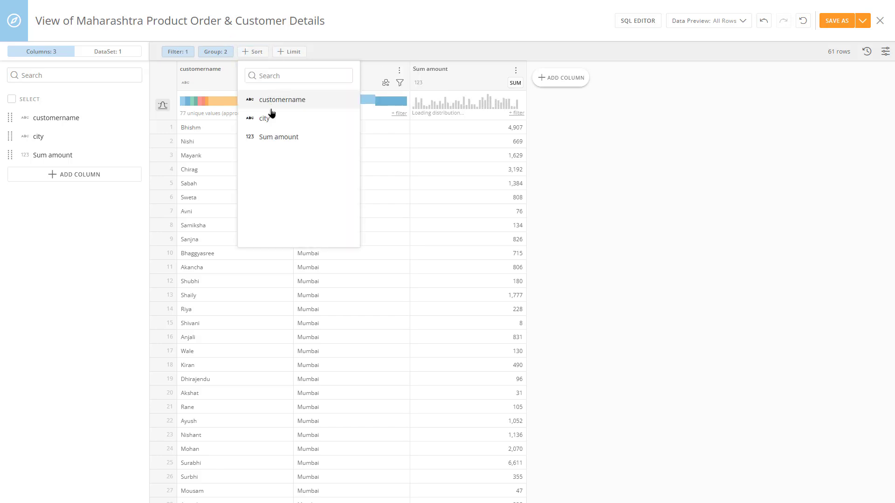
{"action": "left_click", "coordinate": [271, 139]}
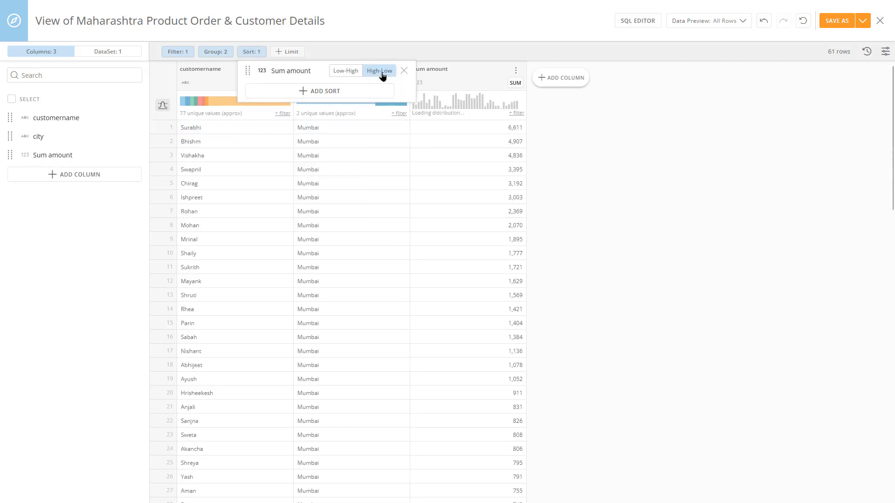
{"action": "left_click", "coordinate": [553, 115]}
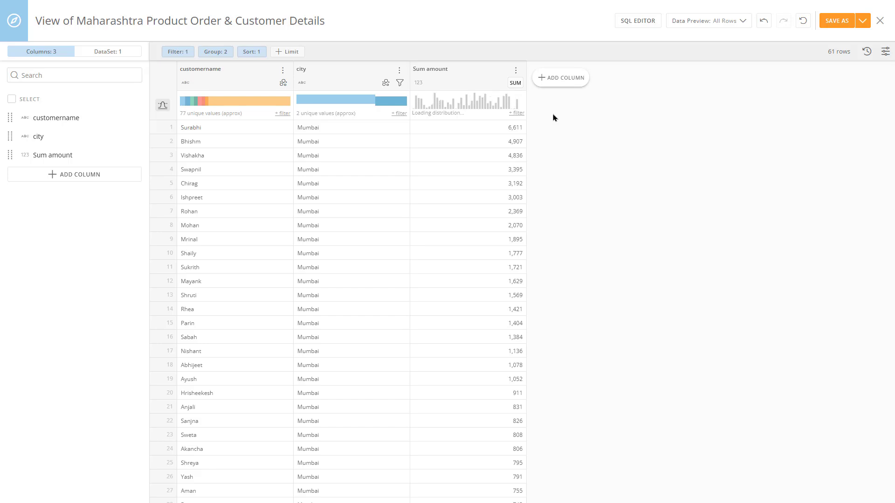
Save the result as a new DataSet View named Mumbai Customers Order Amount and open its data
{"action": "left_click", "coordinate": [838, 21]}
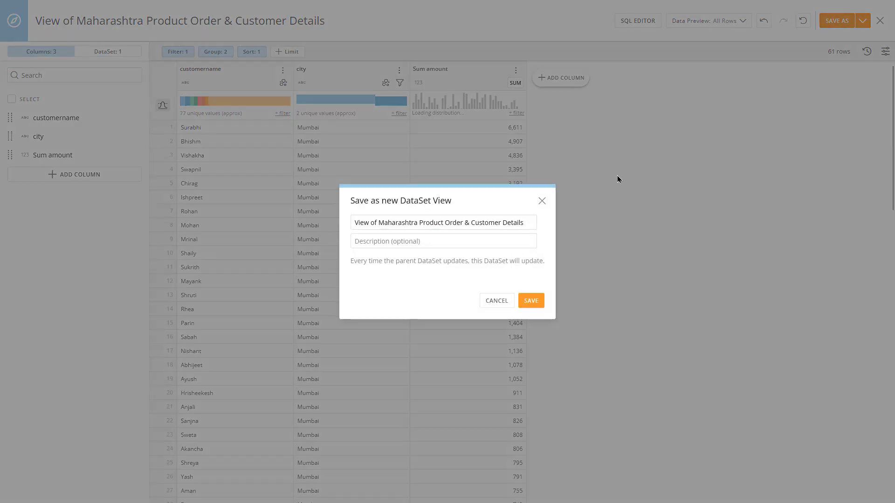
{"action": "triple_click", "coordinate": [428, 222]}
{"action": "type", "text": "Mumbai C"}
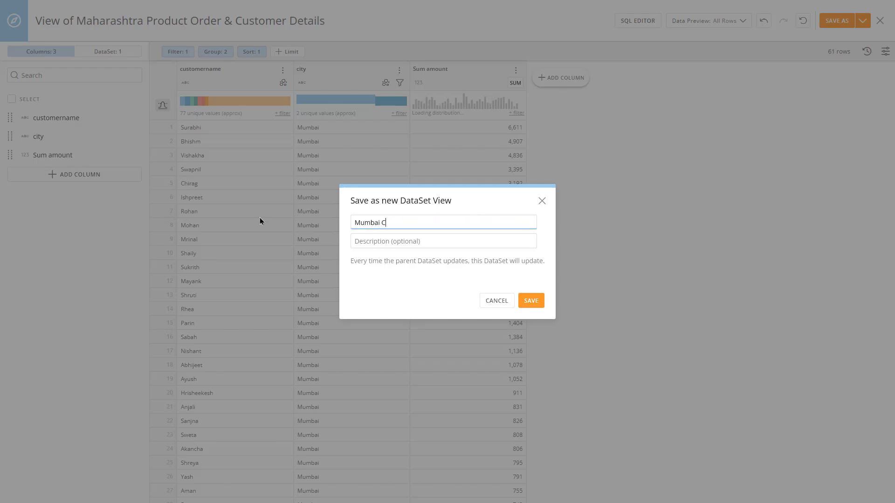
{"action": "type", "text": "ustomers Order Amount"}
{"action": "left_click", "coordinate": [527, 300]}
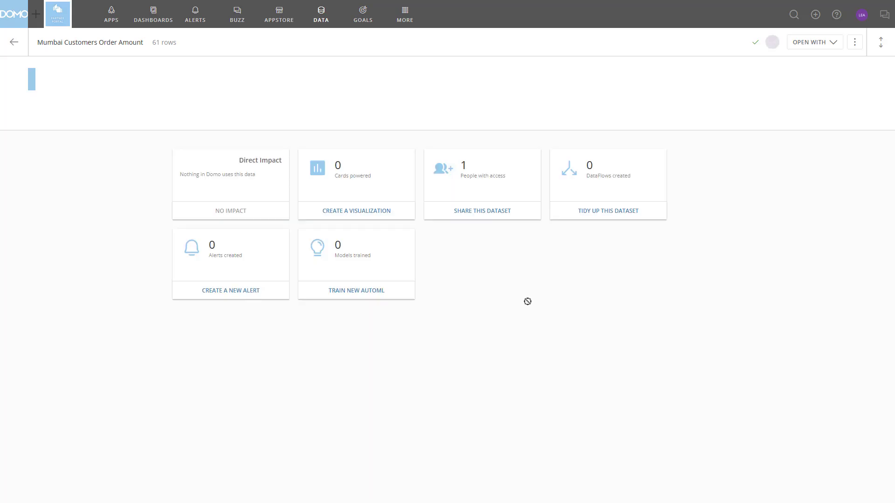
{"action": "left_click", "coordinate": [365, 43]}
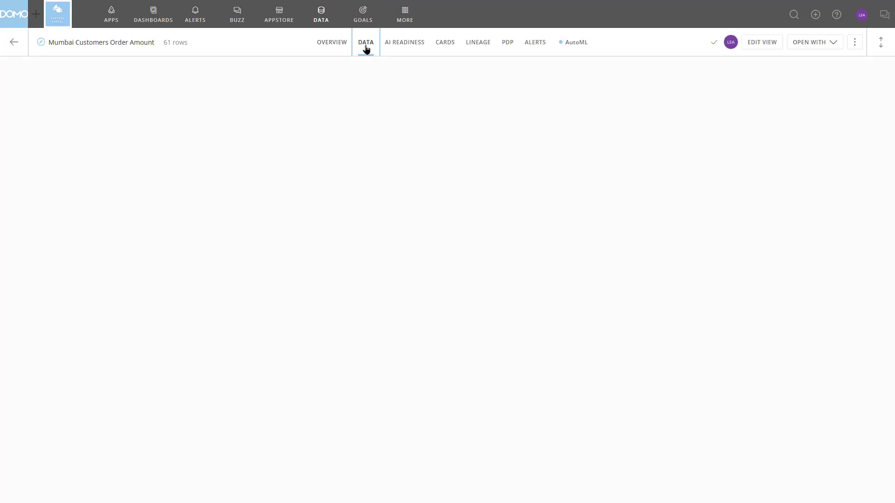